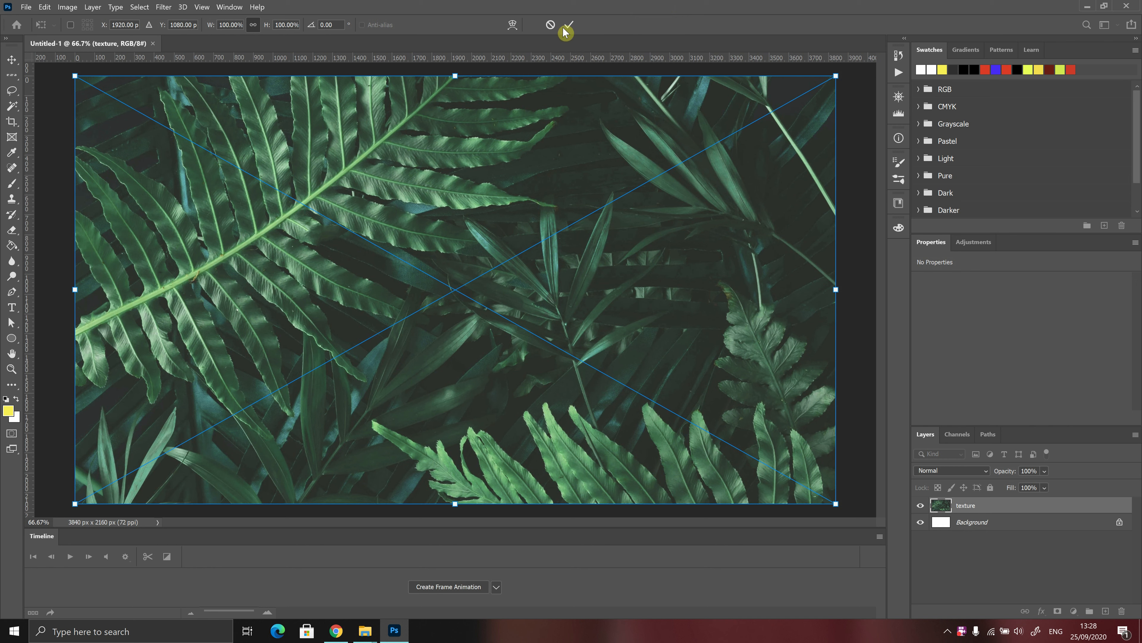
- Commit the placement of the texture image over the whole canvas at 100% scale
left_click(568, 25)
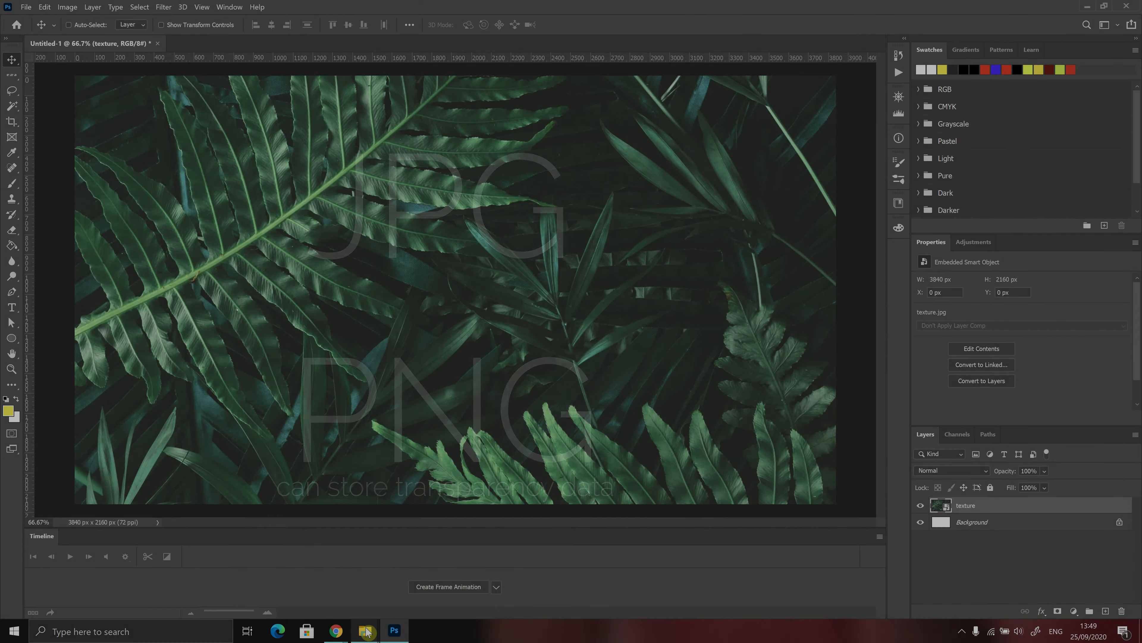
mouse_move(366, 631)
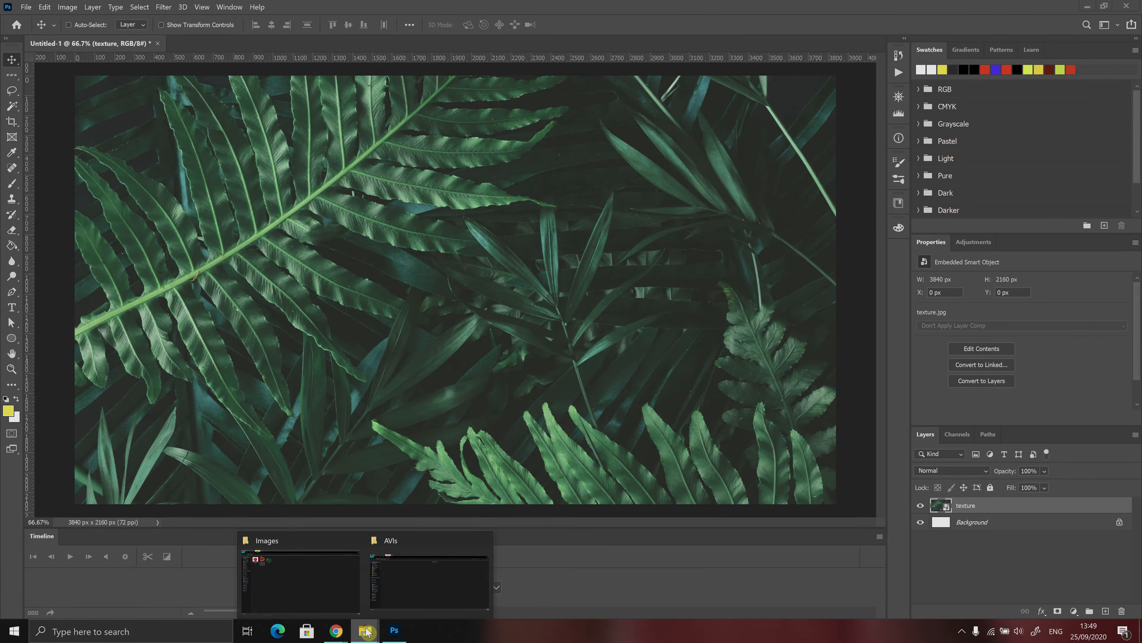
left_click(311, 591)
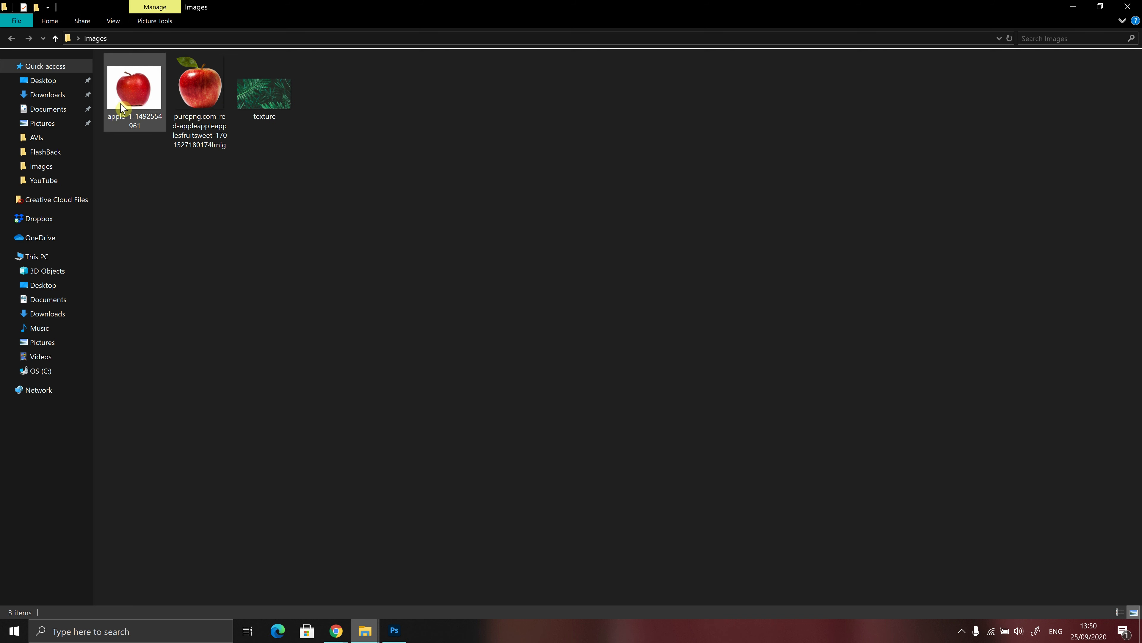
left_click_drag(135, 88, 403, 283)
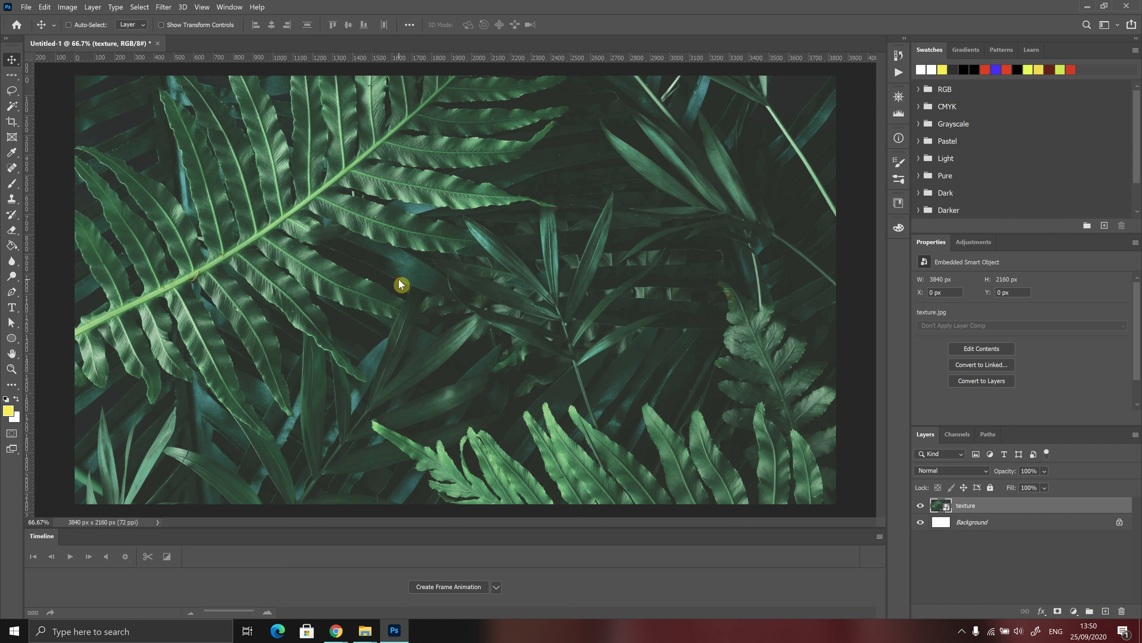
left_click_drag(504, 253, 621, 140)
left_click(570, 25)
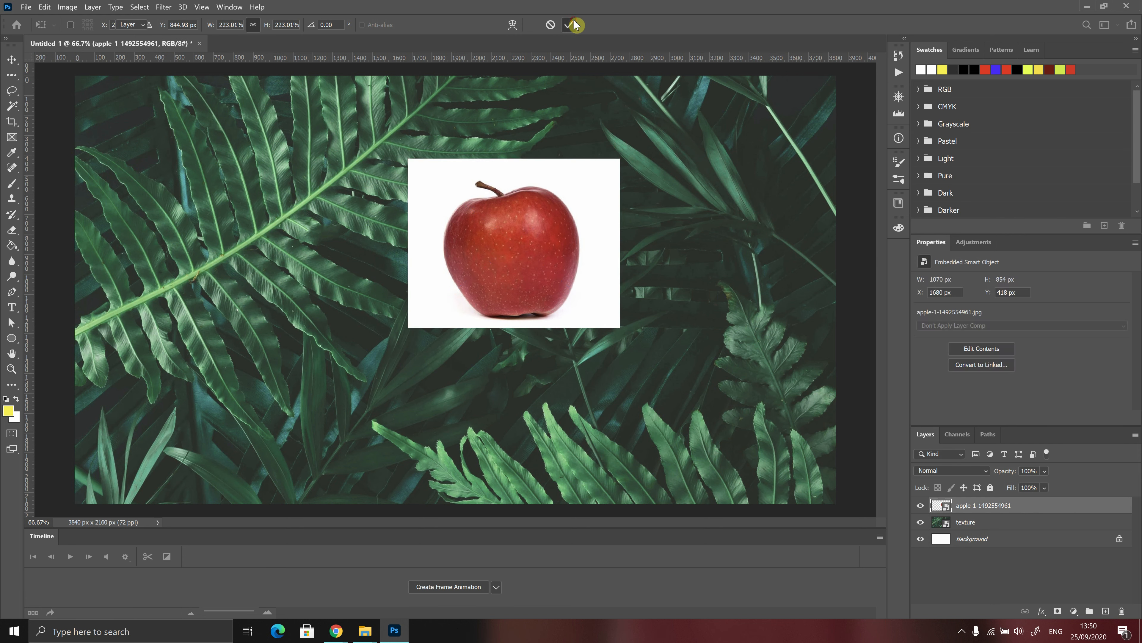
left_click_drag(508, 252, 360, 273)
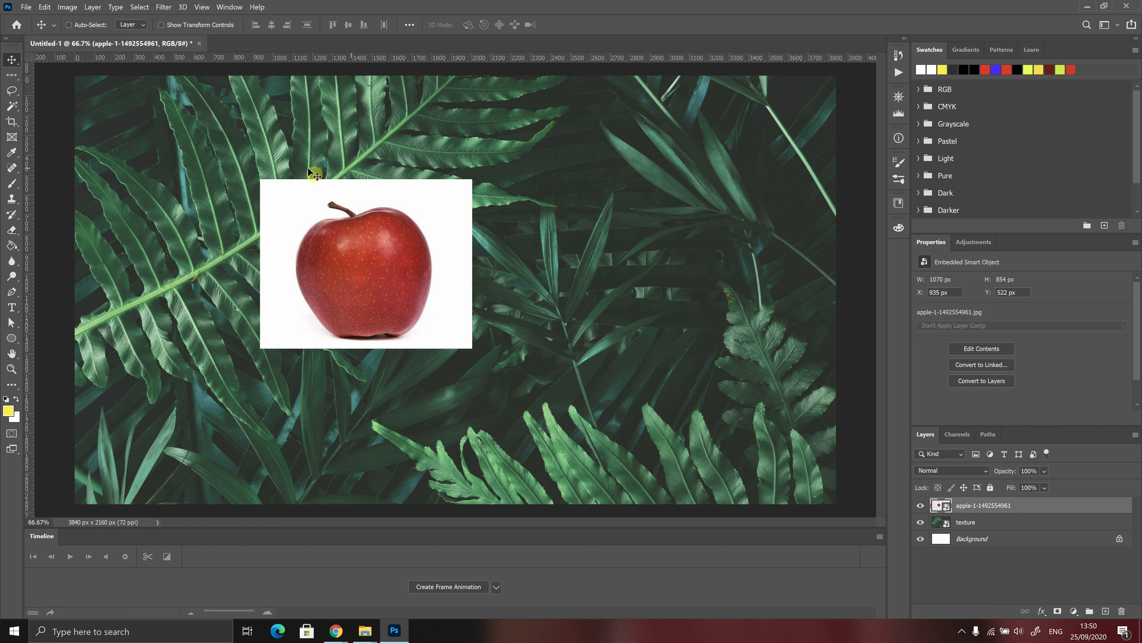
left_click_drag(423, 274, 370, 231)
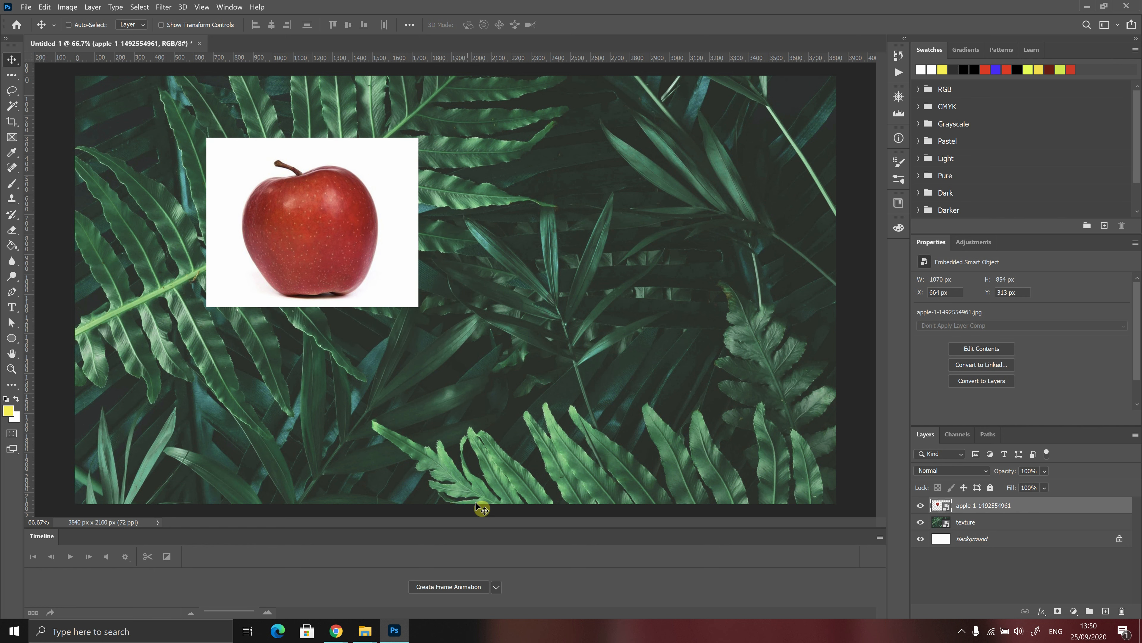
- Place the purepng.com red apple PNG from the Images folder at about 65% scale on the right half of the canvas
mouse_move(375, 631)
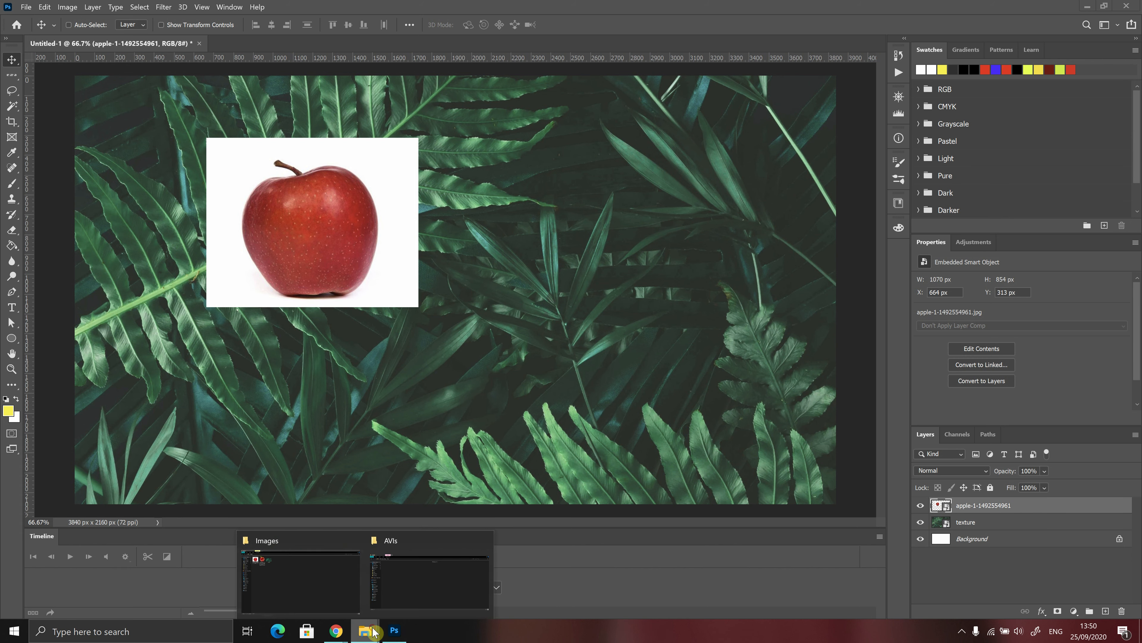
left_click(319, 591)
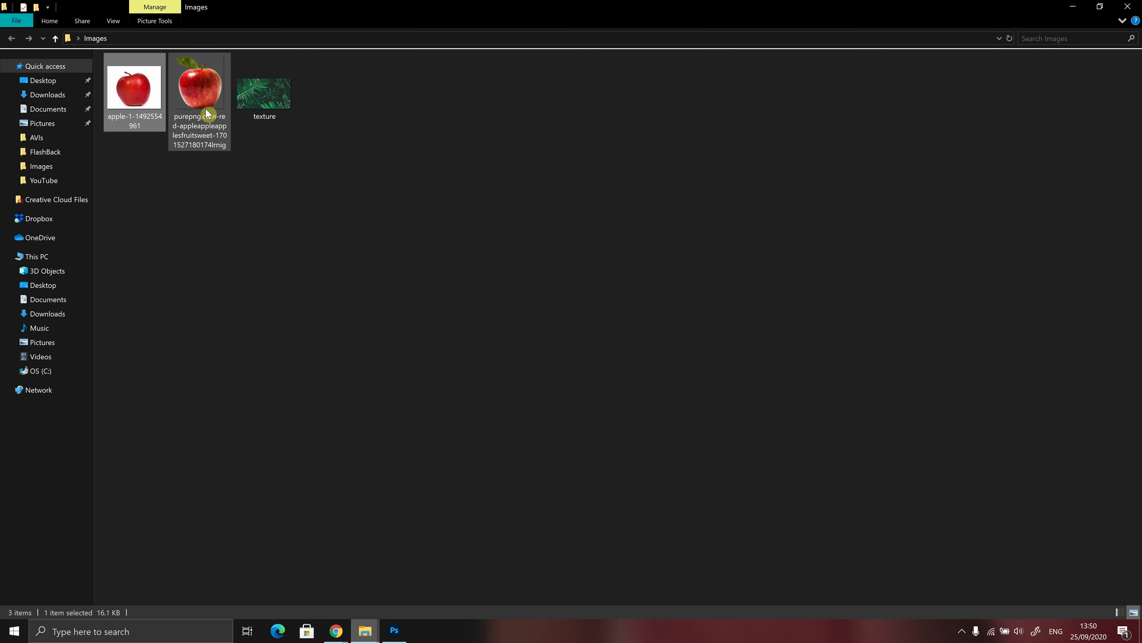
left_click_drag(199, 83, 533, 304)
left_click_drag(437, 261, 561, 257)
left_click_drag(774, 76, 773, 76)
left_click_drag(683, 179, 603, 203)
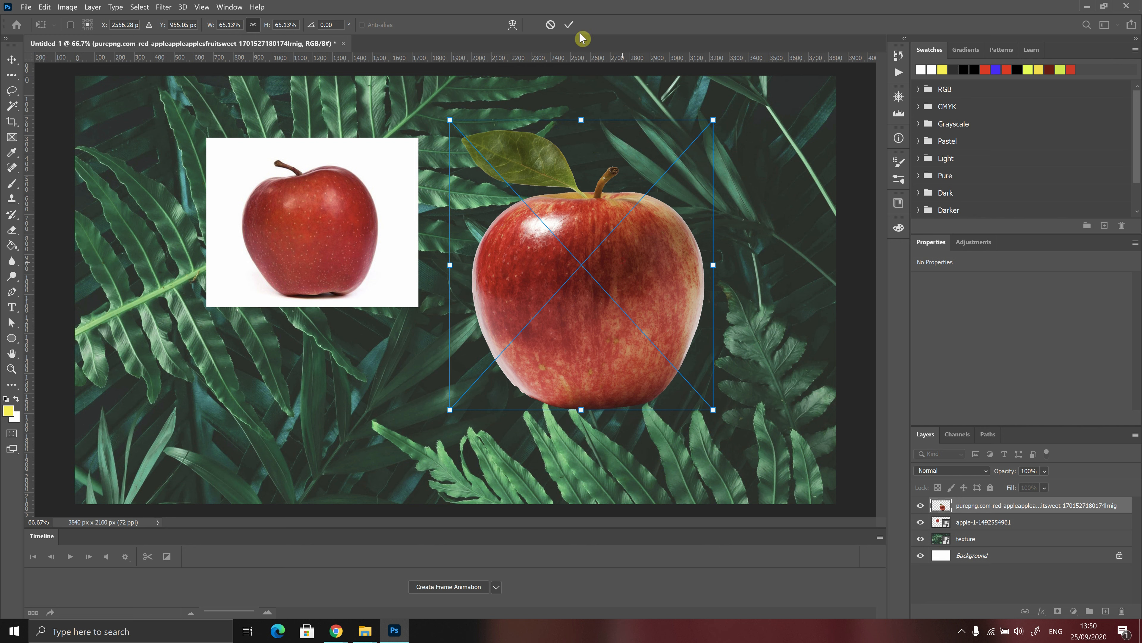
left_click(569, 31)
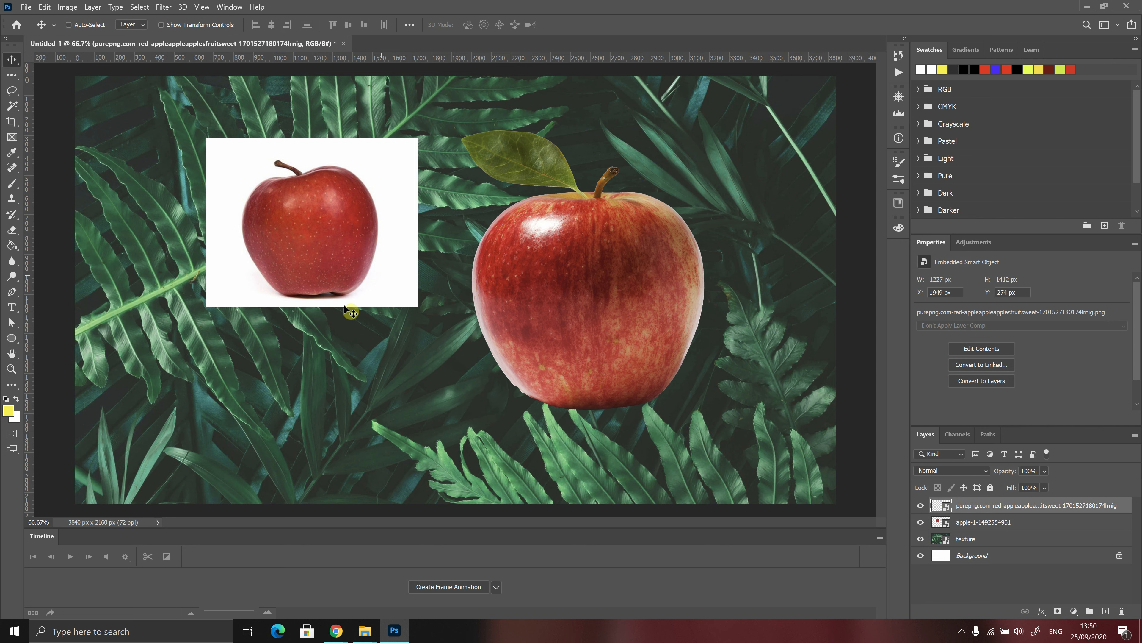
left_click_drag(607, 314, 632, 293)
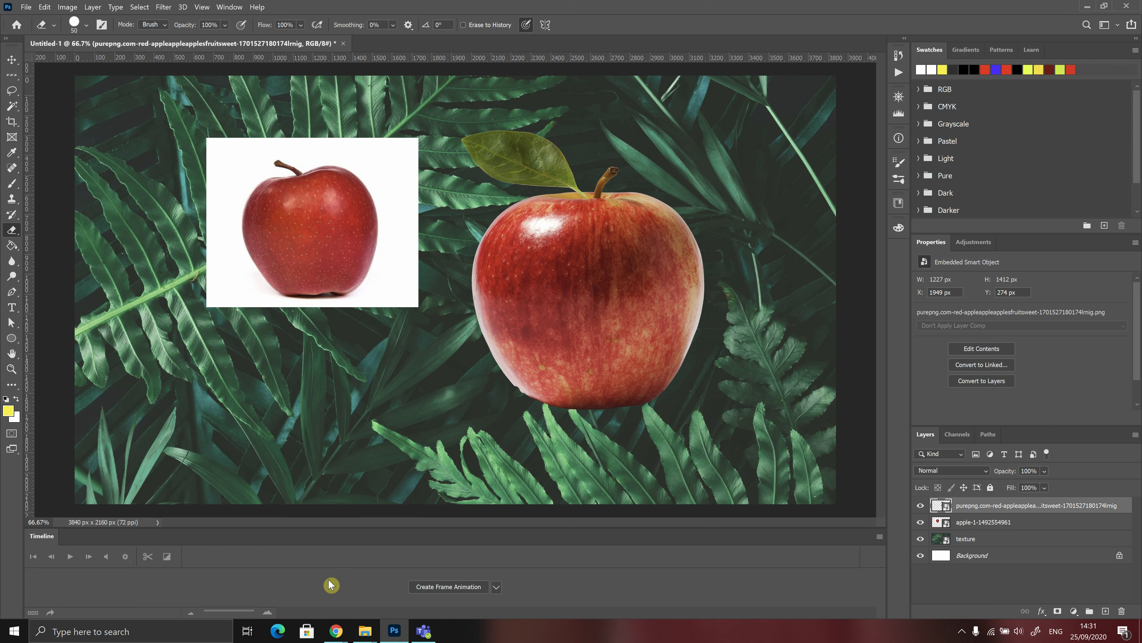
- Switch to Chrome and search Google Images for "car png"
mouse_move(335, 630)
left_click(367, 604)
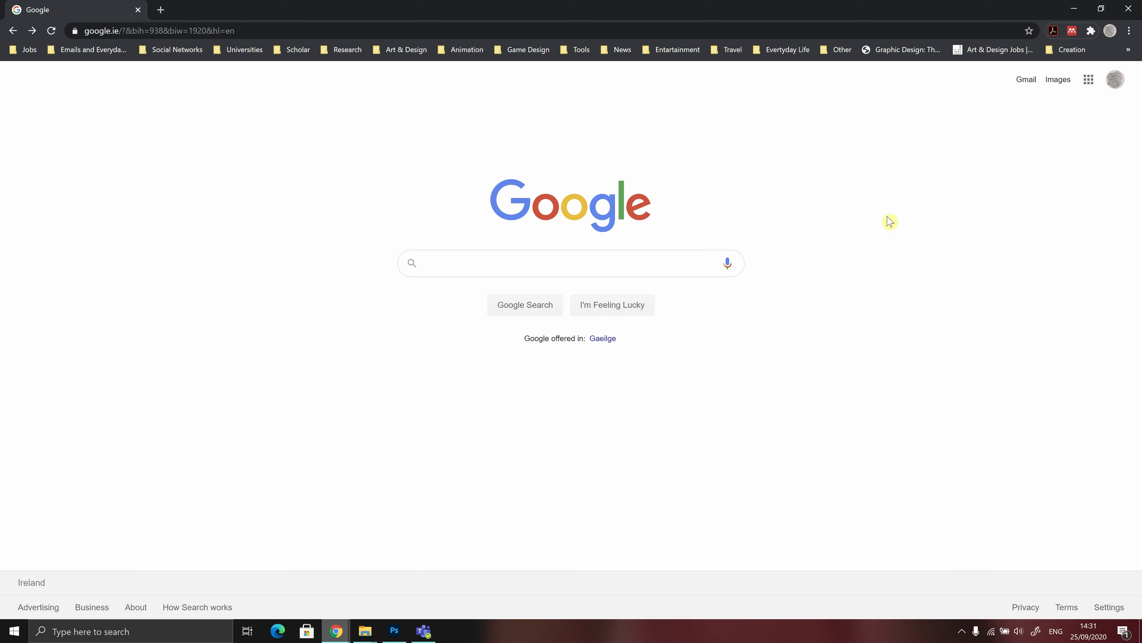
left_click(1064, 86)
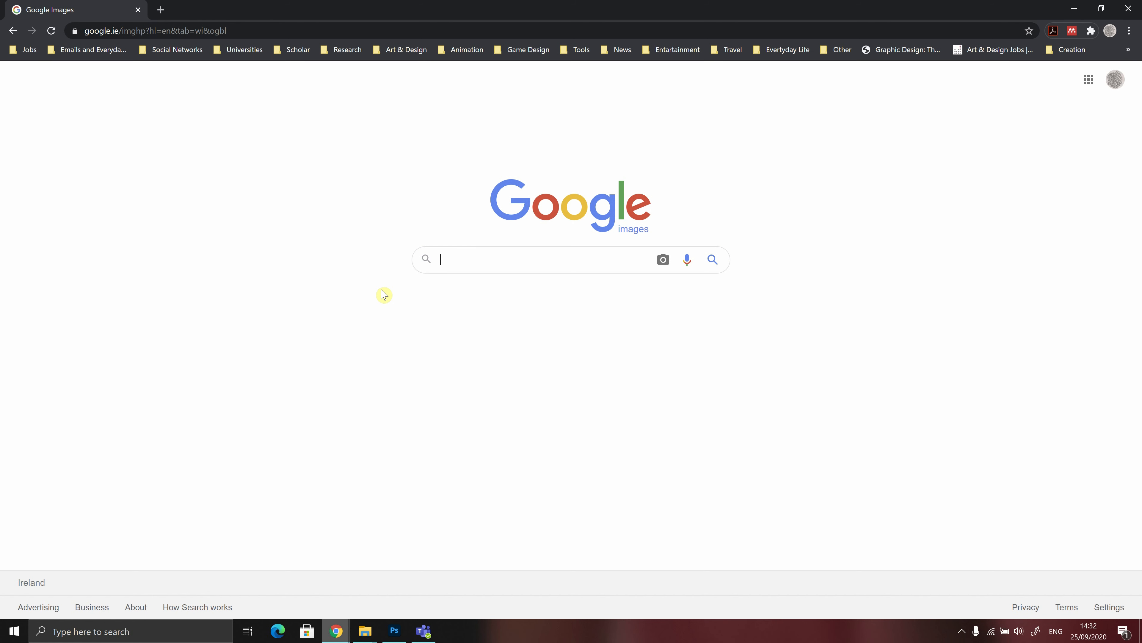
type("car ")
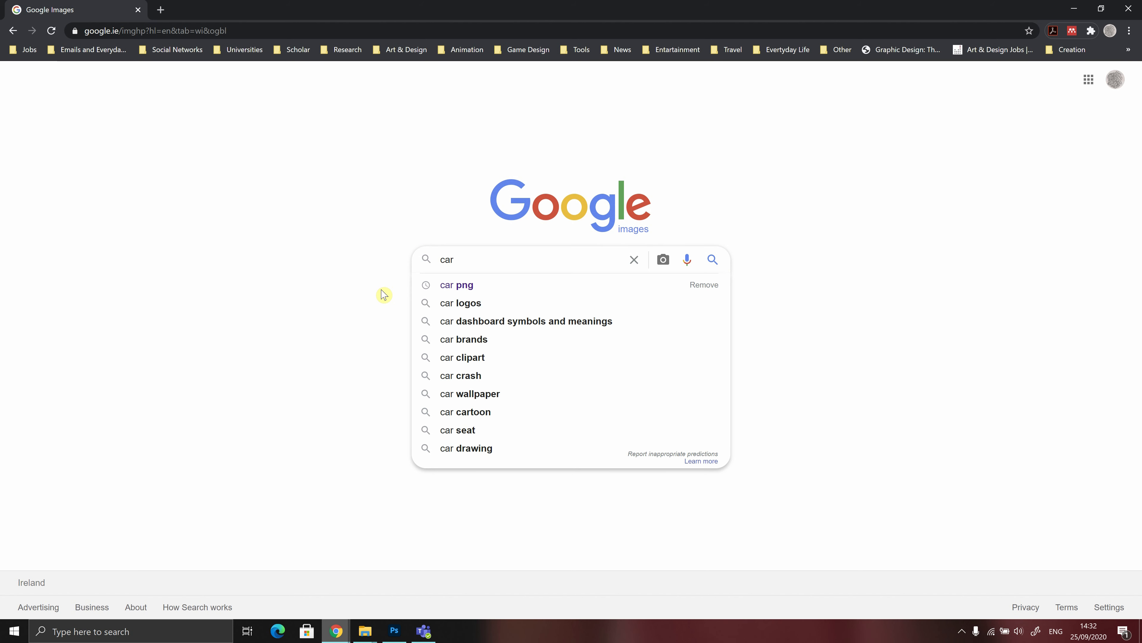
type("png")
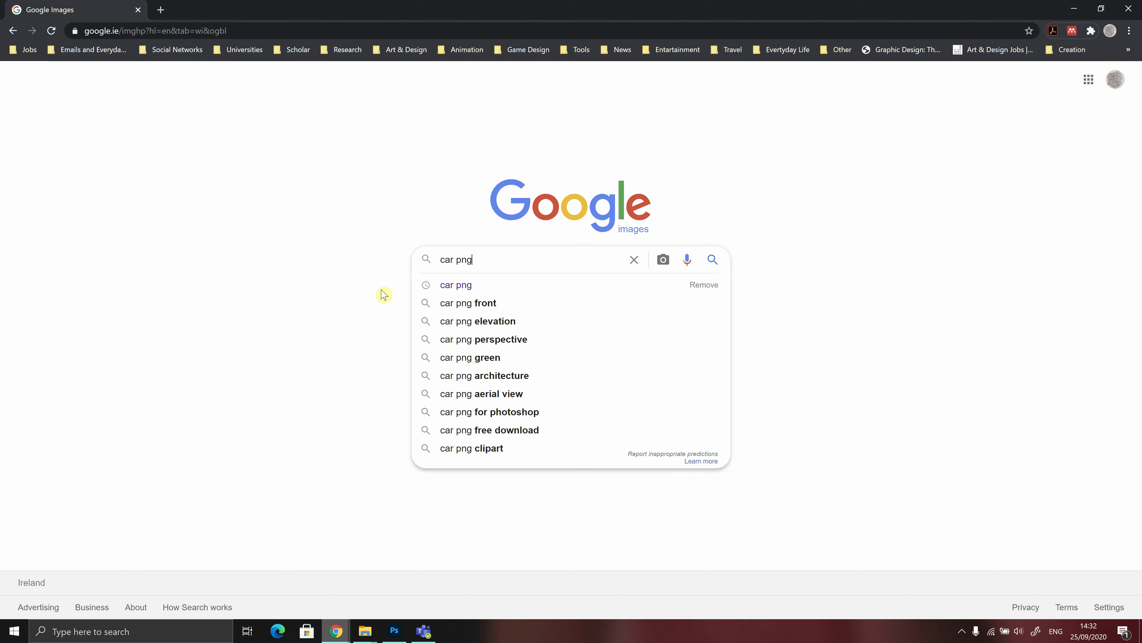
key("Return")
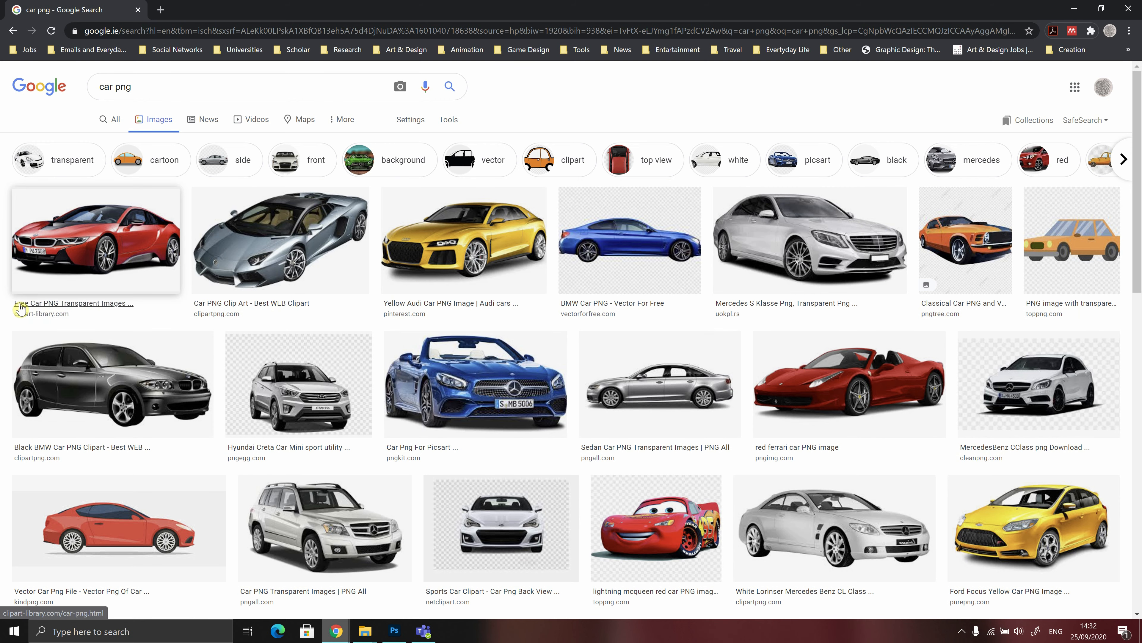
- Save the red BMW picture from the first search result to the Images folder as a PNG named unnamed
left_click(72, 220)
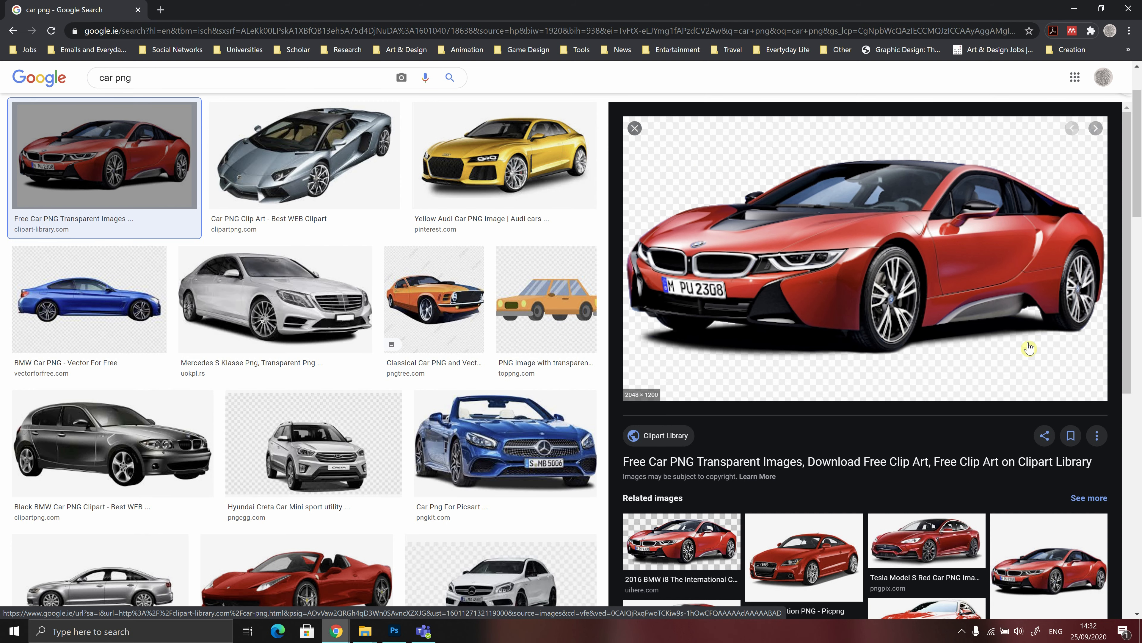
scroll(716, 315, "down", 2)
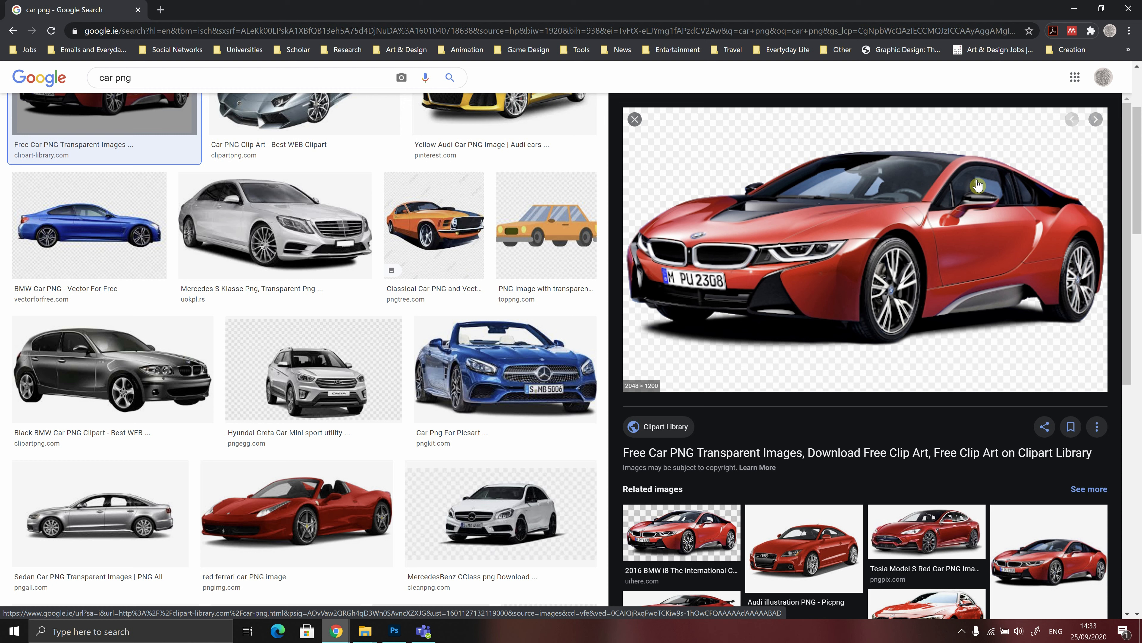
right_click(778, 225)
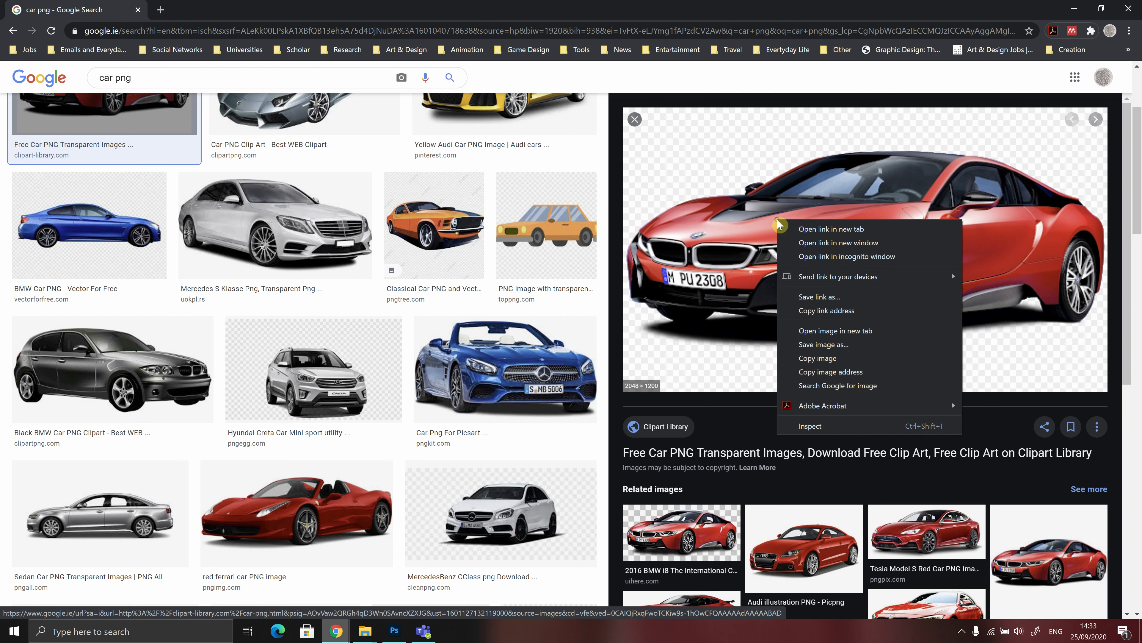
left_click(815, 344)
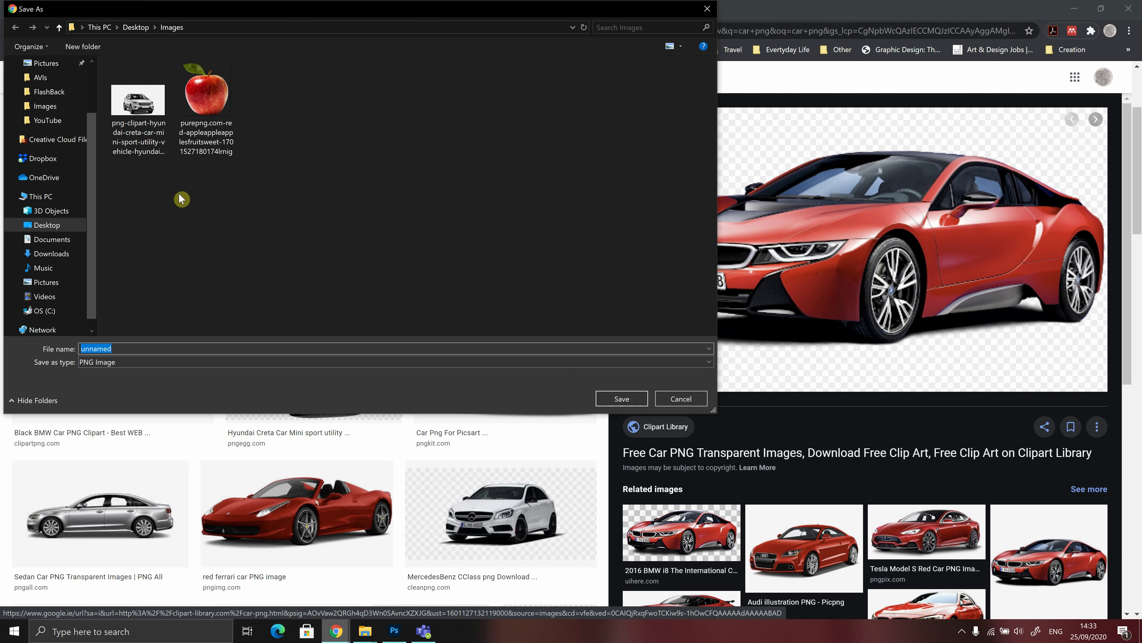
left_click(622, 400)
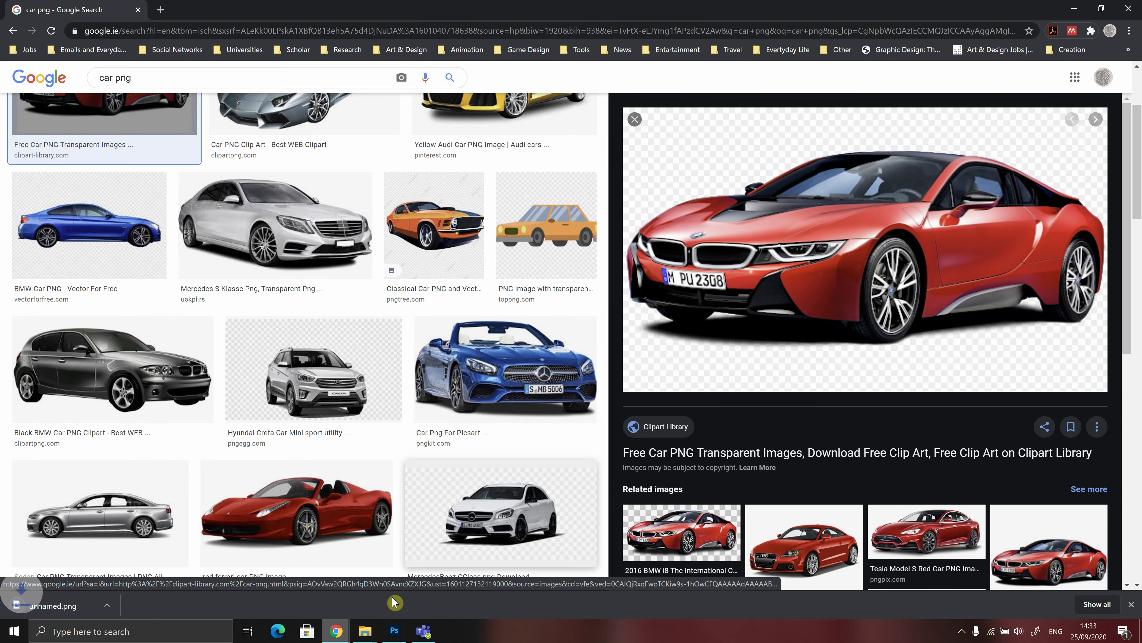
- Return to Photoshop and place unnamed.png from the Images folder at about 315% scale over the lower middle of the canvas
left_click(395, 632)
mouse_move(365, 631)
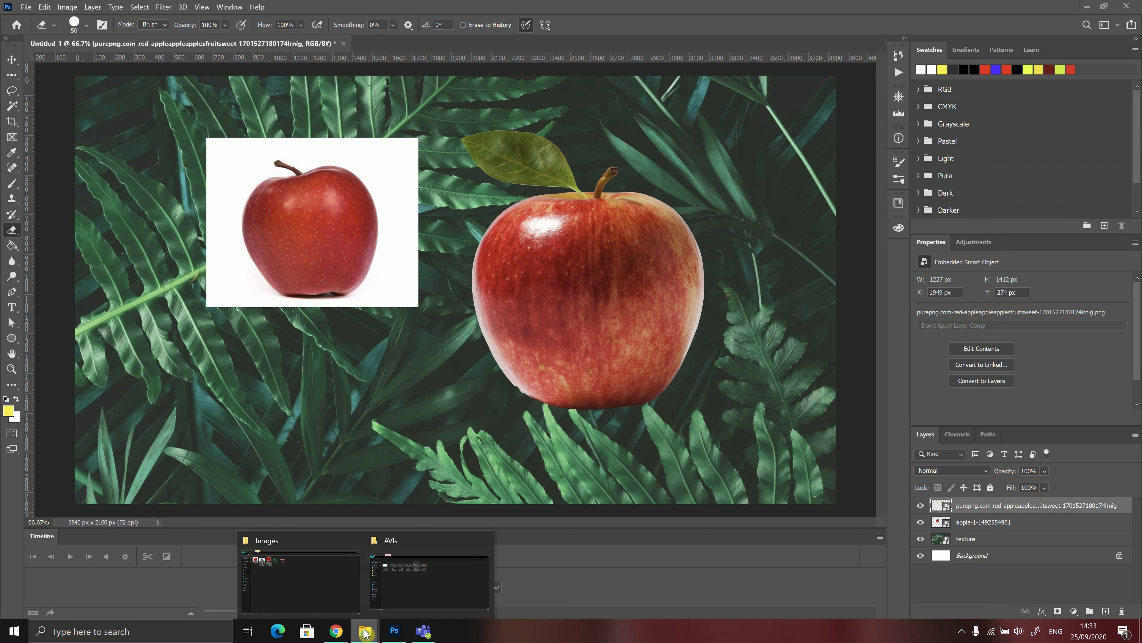
left_click(332, 586)
left_click_drag(394, 92, 452, 290)
left_click_drag(402, 324, 186, 448)
left_click_drag(431, 335, 522, 348)
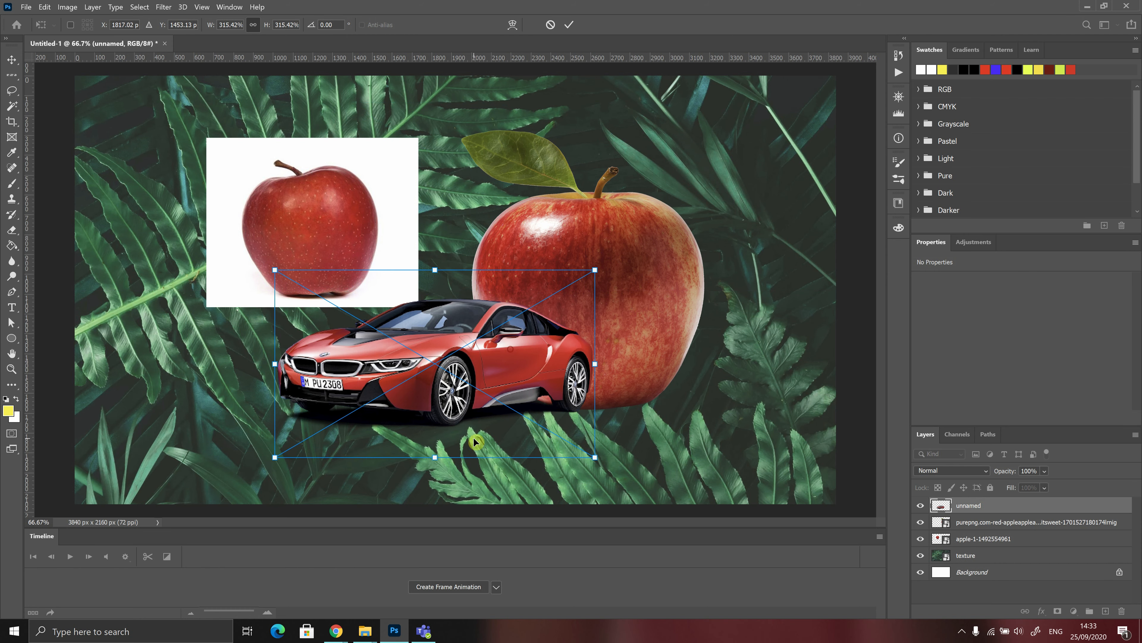
left_click(569, 33)
- Try the Eraser on the car layer and agree to rasterize its smart object
key("e")
left_click(562, 314)
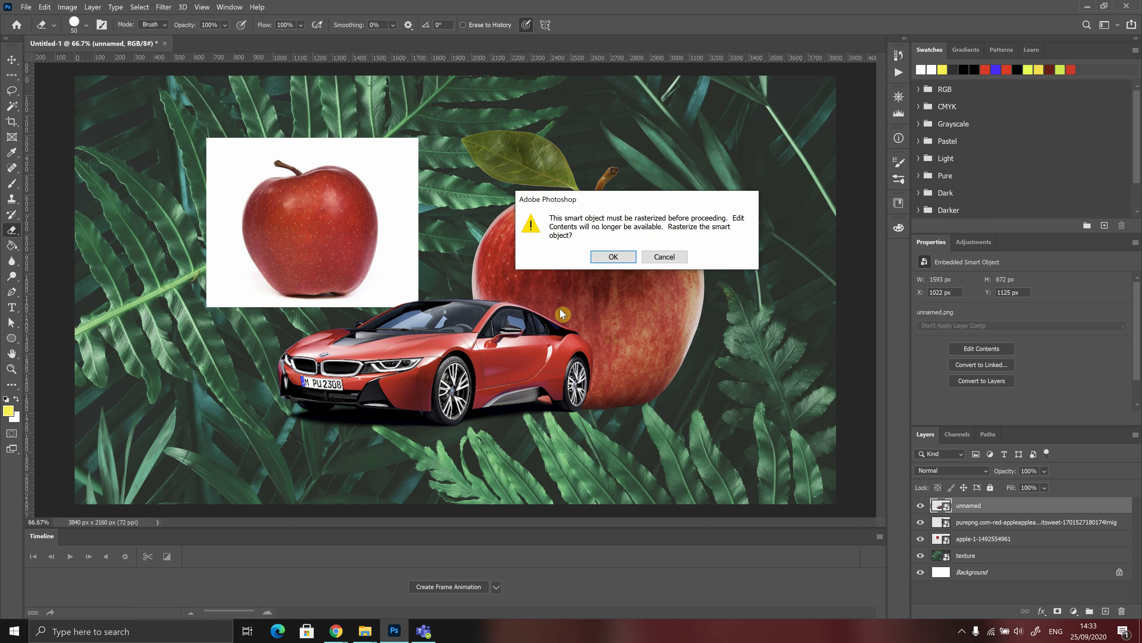
left_click(617, 258)
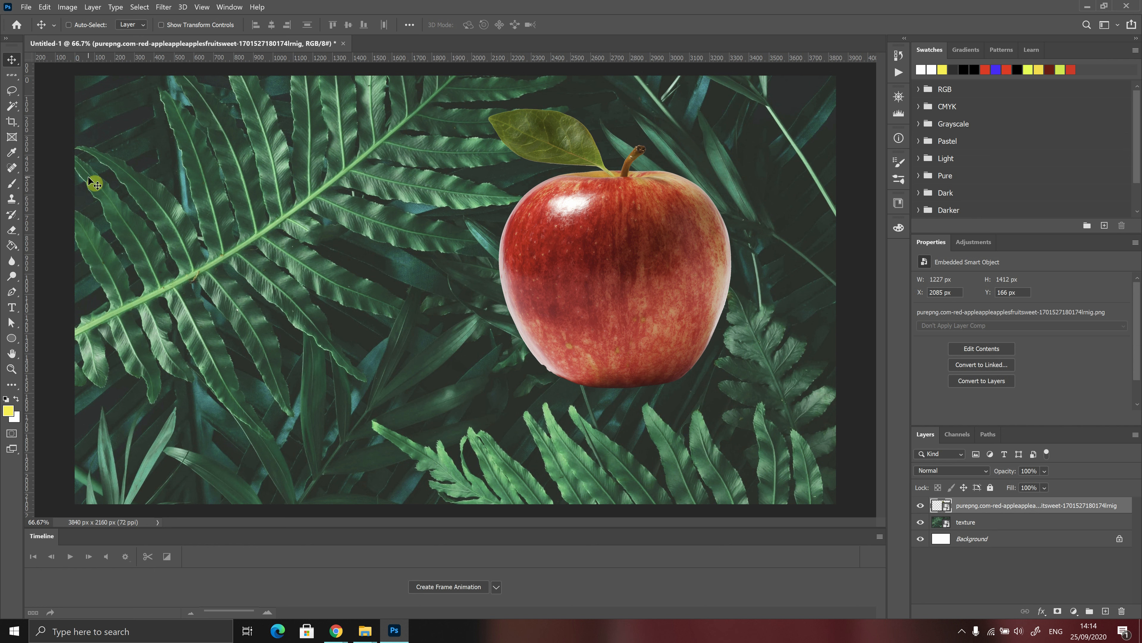
- Choose the Eraser tool and rasterize the purepng.com red apple layer
left_click(12, 230)
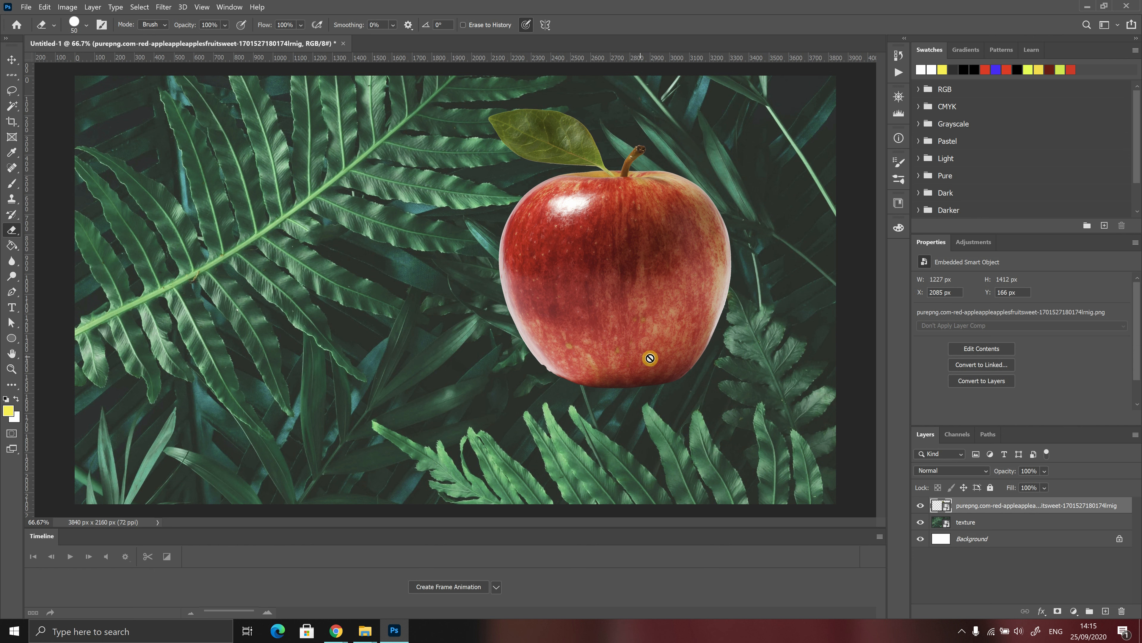
right_click(973, 512)
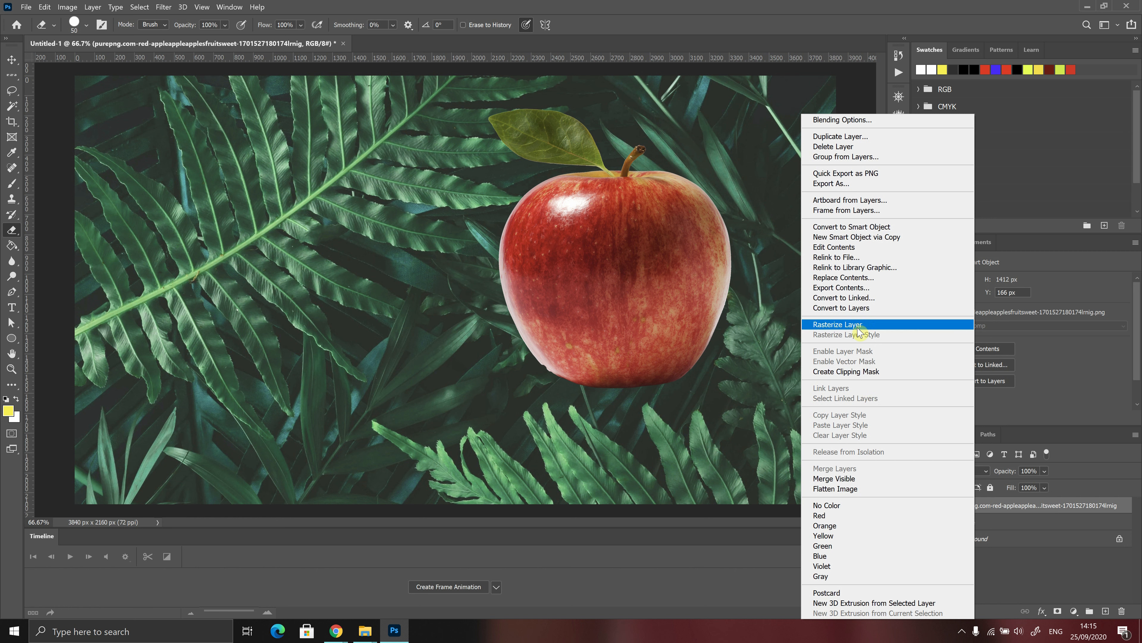
left_click(828, 327)
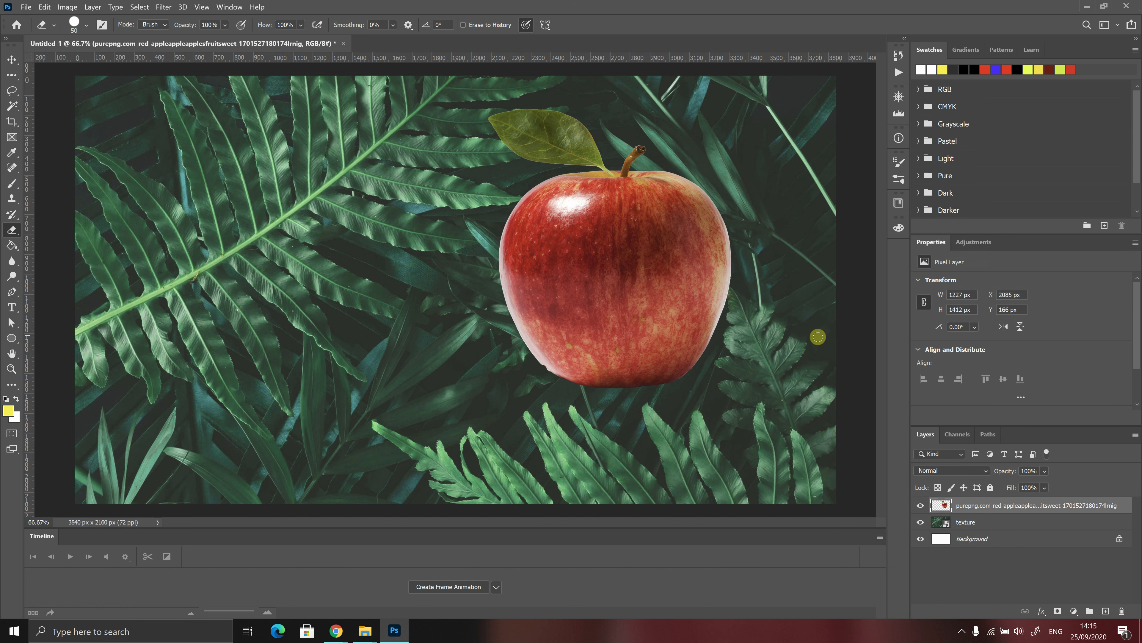